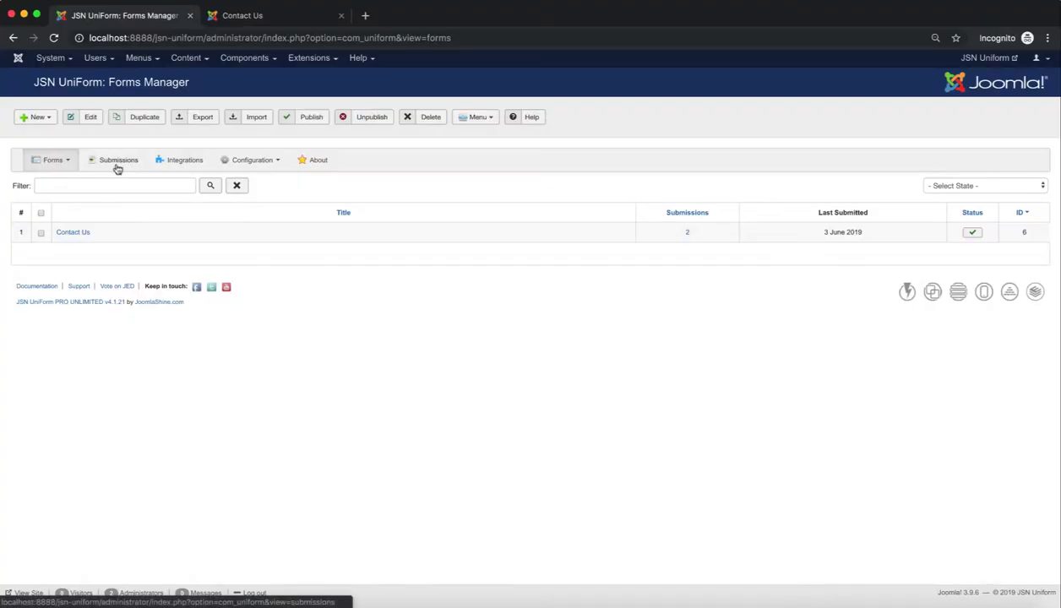
- Check that the Contact Us form's Form Action has Save Submissions set to Yes
{"action": "left_click", "coordinate": [69, 235]}
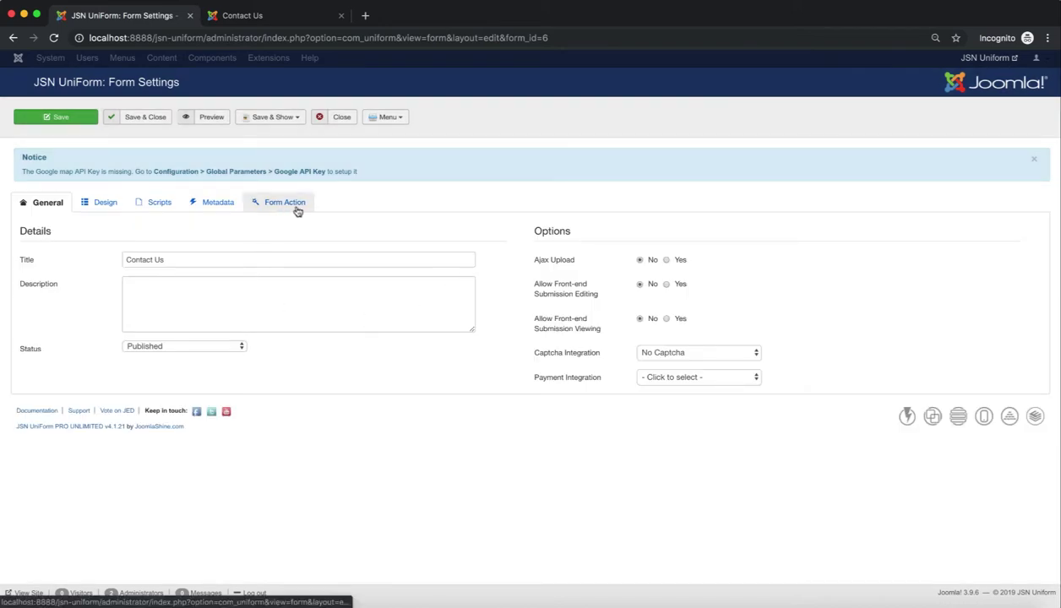
{"action": "left_click", "coordinate": [291, 203]}
{"action": "scroll", "coordinate": [414, 390], "scroll_direction": "down", "scroll_amount": 5}
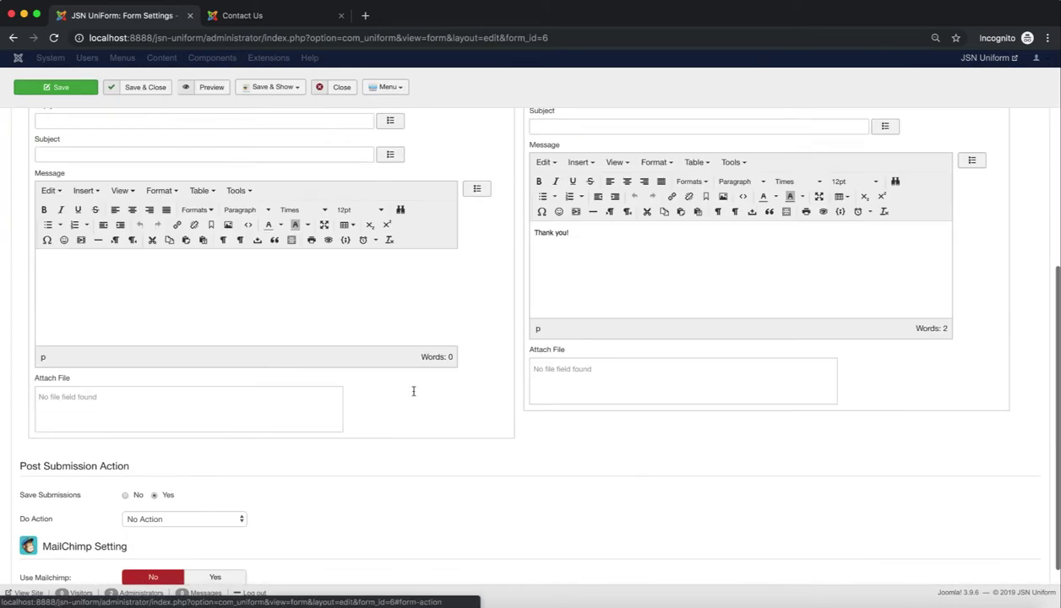
{"action": "scroll", "coordinate": [414, 391], "scroll_direction": "down", "scroll_amount": 3}
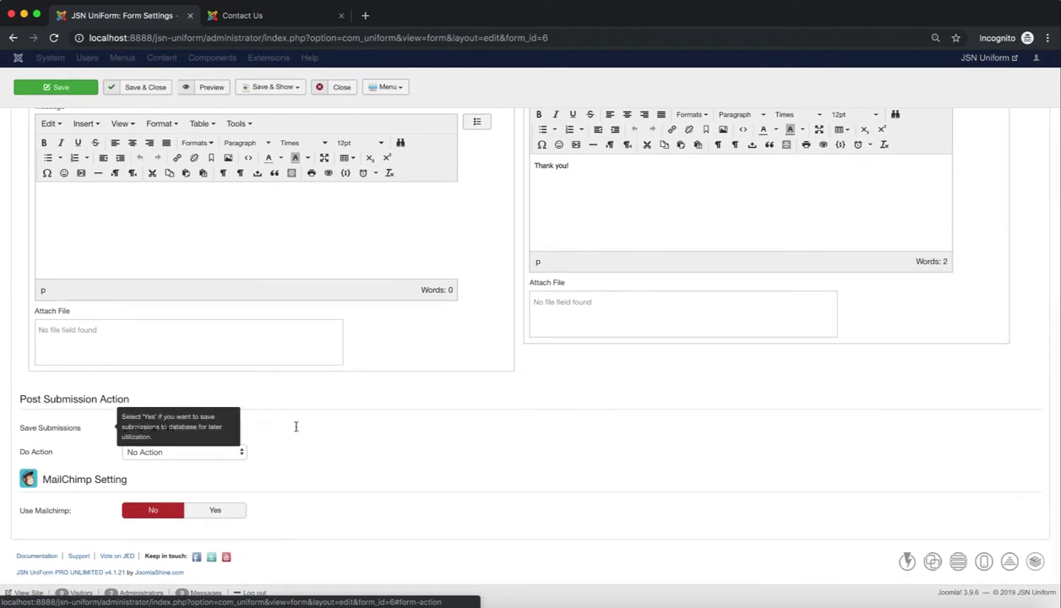
{"action": "scroll", "coordinate": [324, 435], "scroll_direction": "up", "scroll_amount": 1}
{"action": "scroll", "coordinate": [324, 435], "scroll_direction": "up", "scroll_amount": 8}
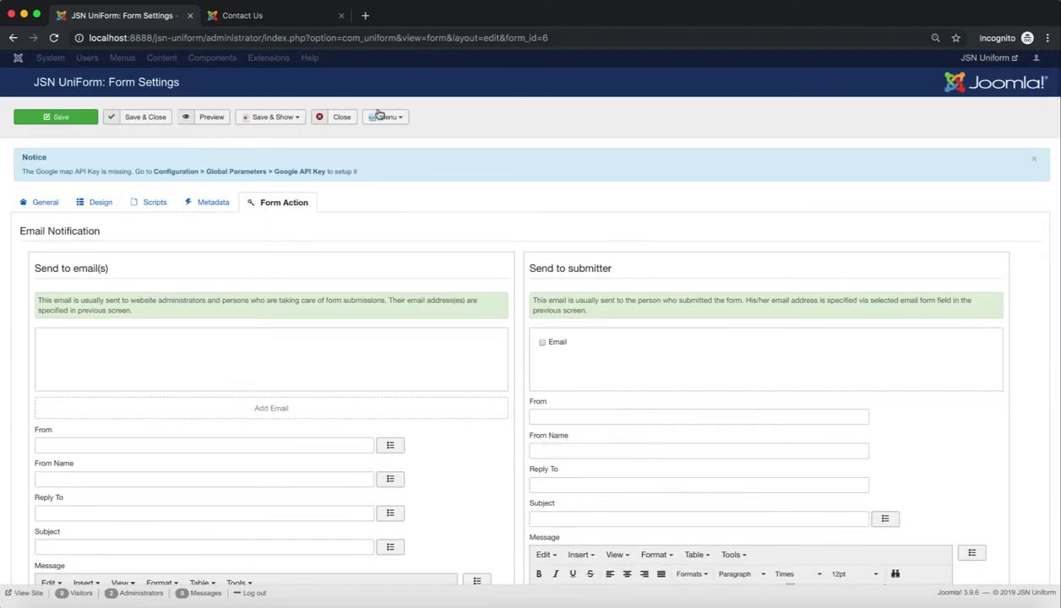
{"action": "left_click", "coordinate": [404, 117]}
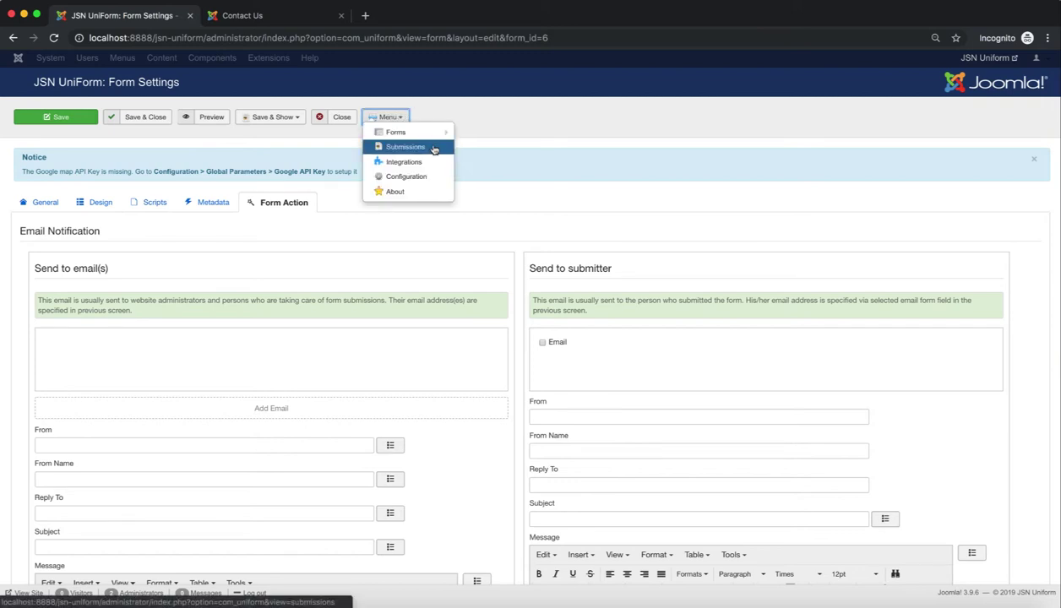
- List the Contact Us form's submissions and open the newest entry's details
{"action": "left_click", "coordinate": [431, 147]}
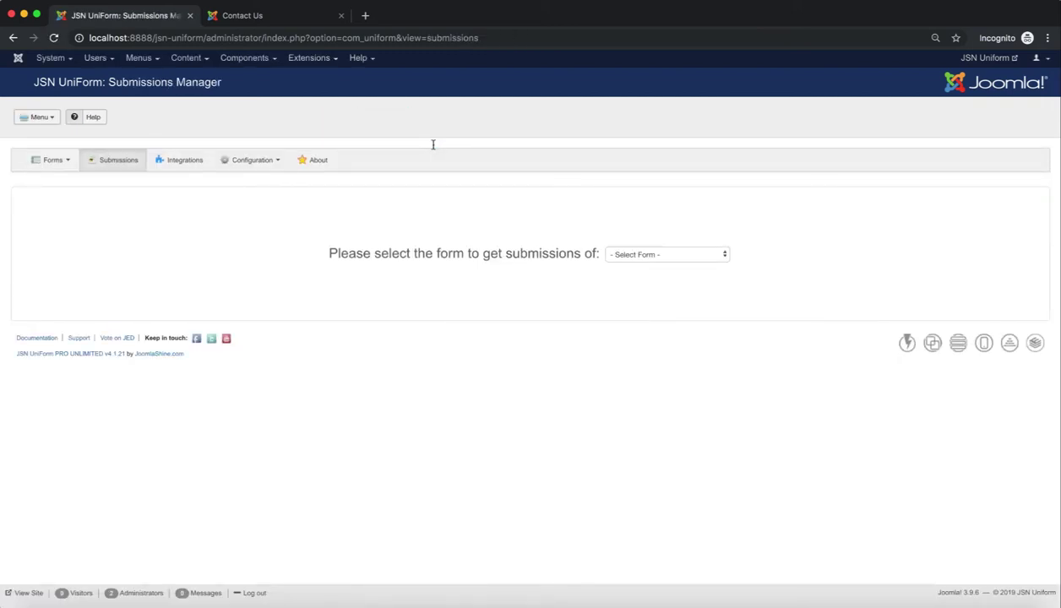
{"action": "left_click", "coordinate": [714, 260]}
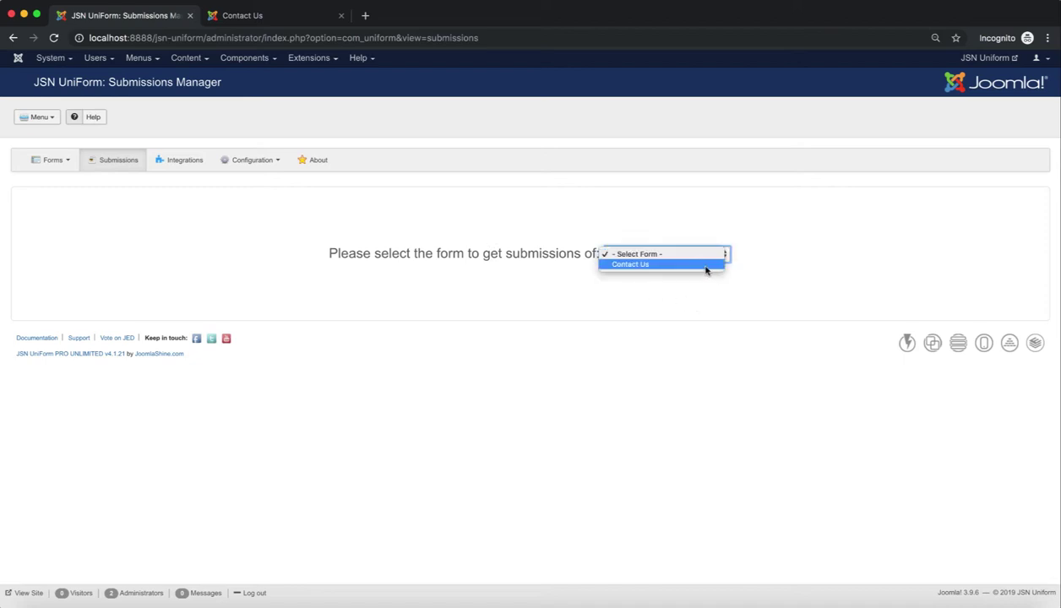
{"action": "left_click", "coordinate": [705, 271]}
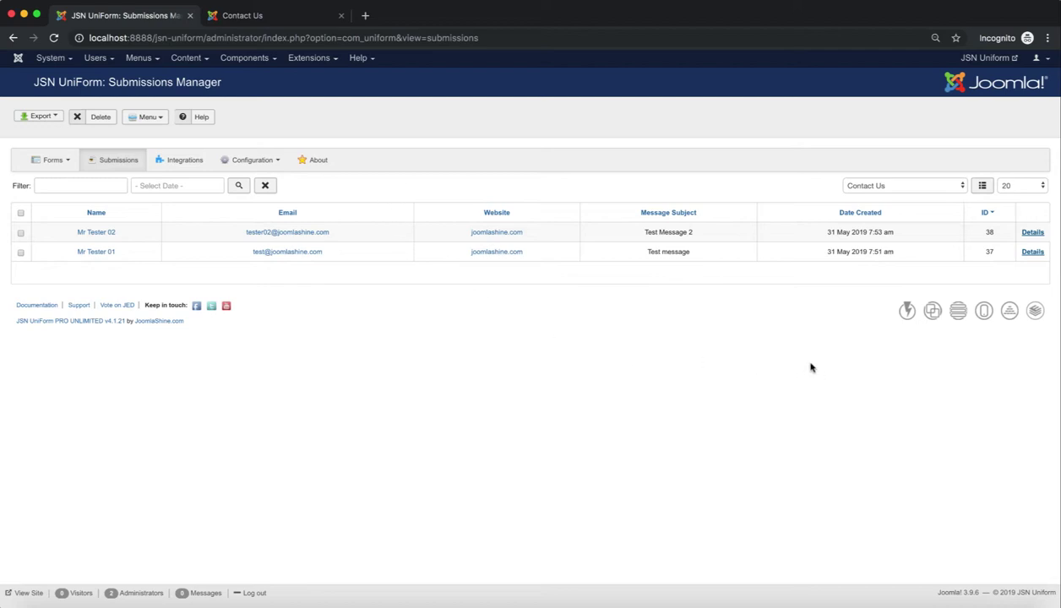
{"action": "left_click", "coordinate": [1036, 237]}
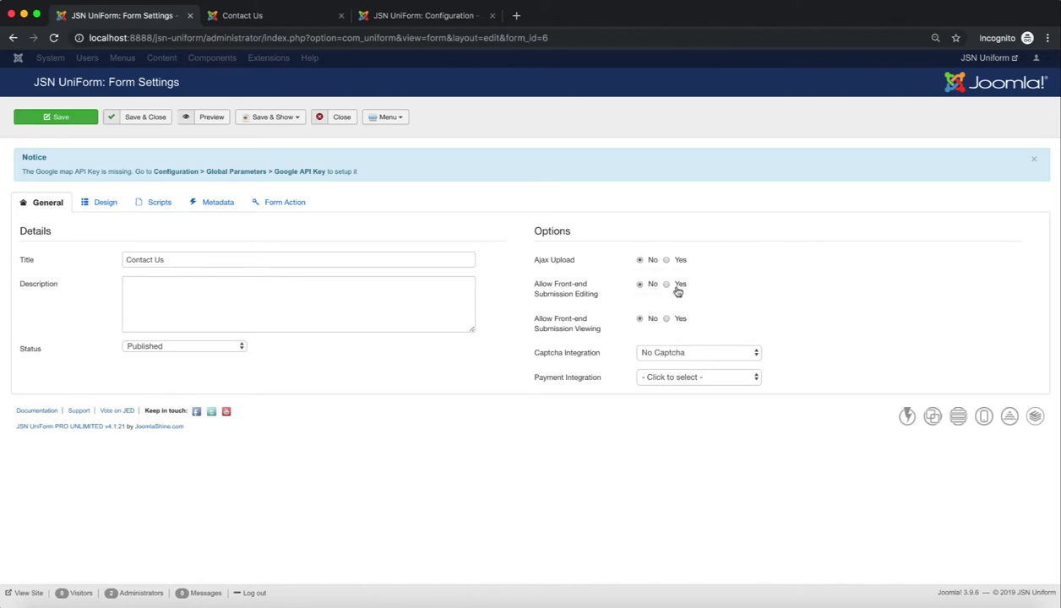
- Enable front-end submission editing and viewing for Super Users, then Save & Close the form
{"action": "left_click", "coordinate": [667, 285]}
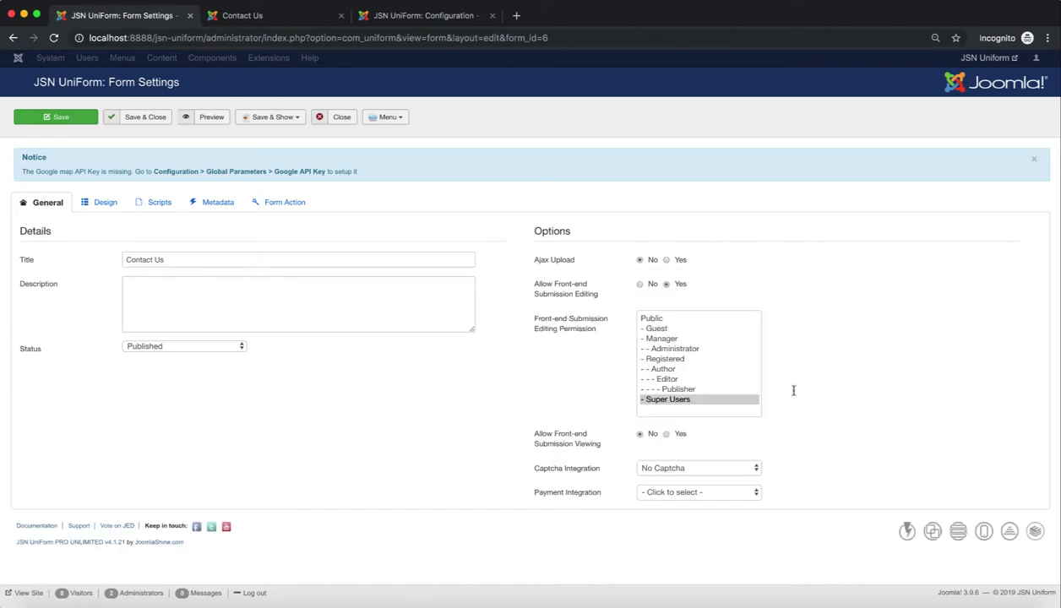
{"action": "left_click", "coordinate": [727, 397]}
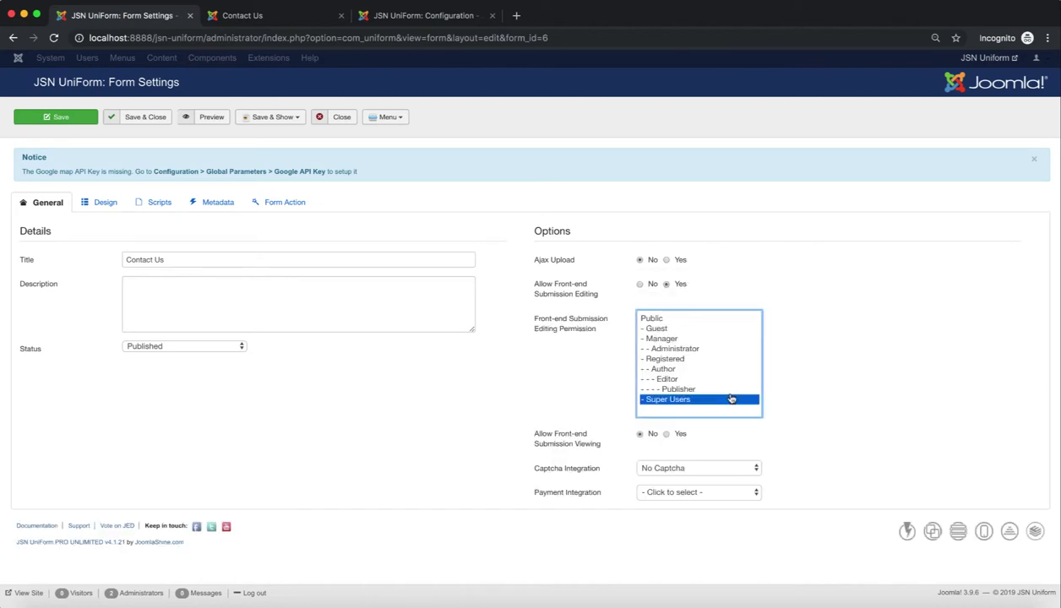
{"action": "left_click", "coordinate": [667, 434]}
{"action": "scroll", "coordinate": [778, 468], "scroll_direction": "down", "scroll_amount": 2}
{"action": "left_click", "coordinate": [710, 482]}
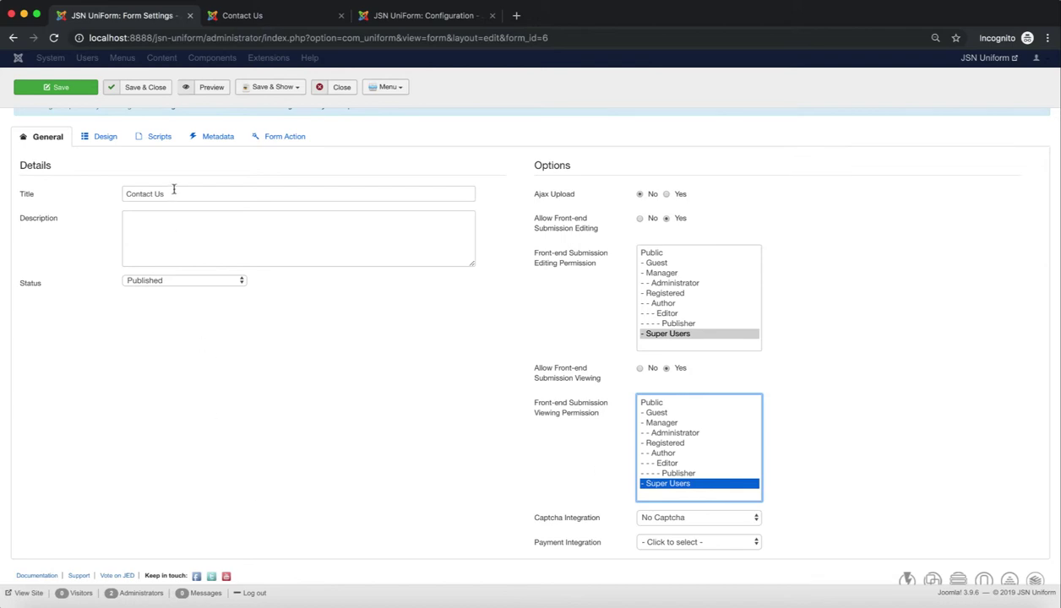
{"action": "left_click", "coordinate": [150, 88]}
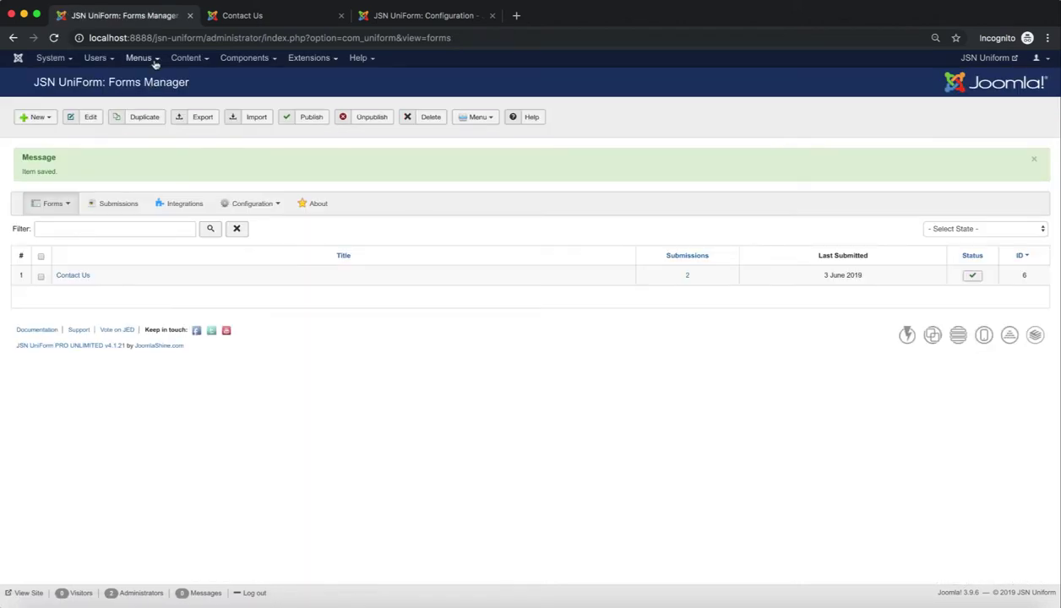
- Create a new Main Menu item of type JSN UniForm Submissions
{"action": "left_click", "coordinate": [155, 63]}
{"action": "mouse_move", "coordinate": [152, 133]}
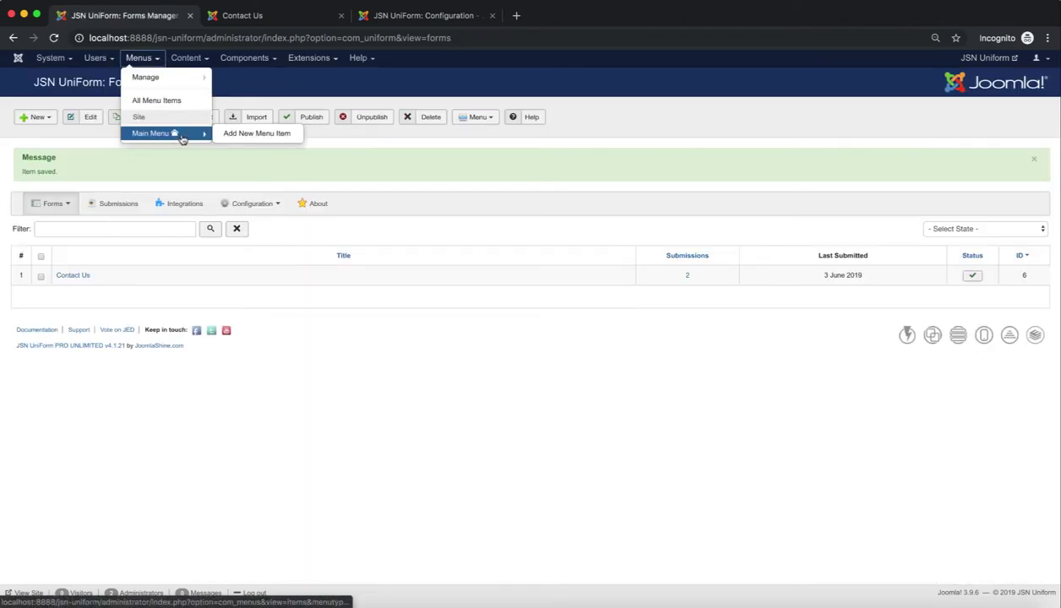
{"action": "left_click", "coordinate": [258, 133]}
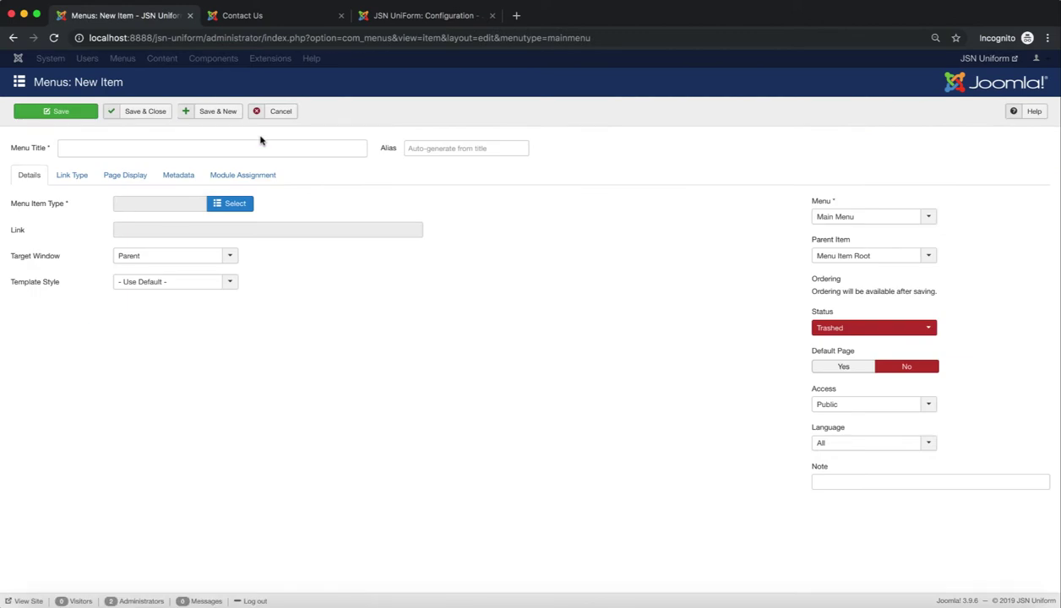
{"action": "left_click", "coordinate": [229, 205]}
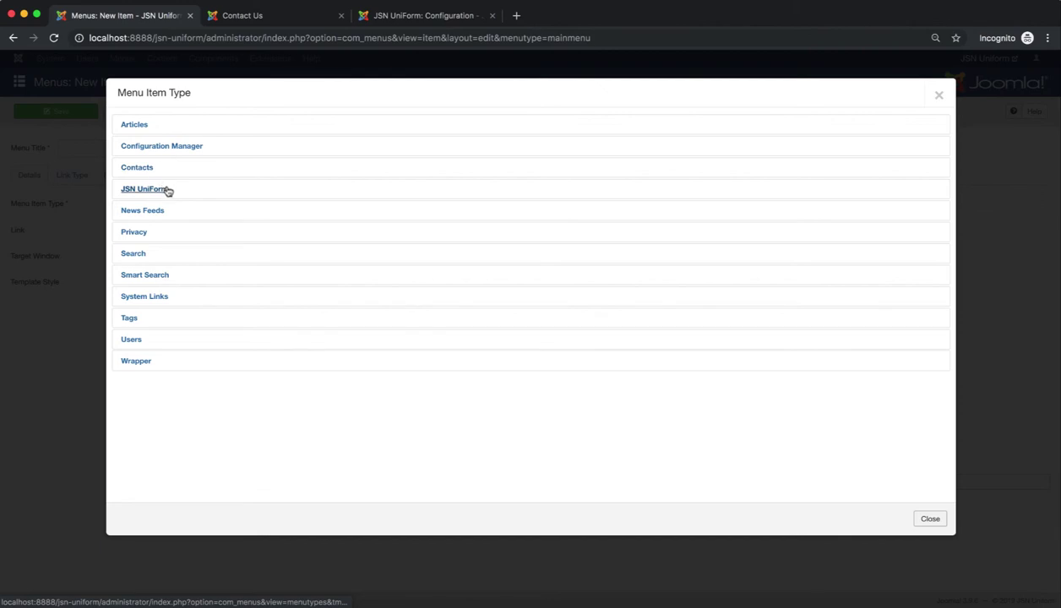
{"action": "left_click", "coordinate": [168, 191]}
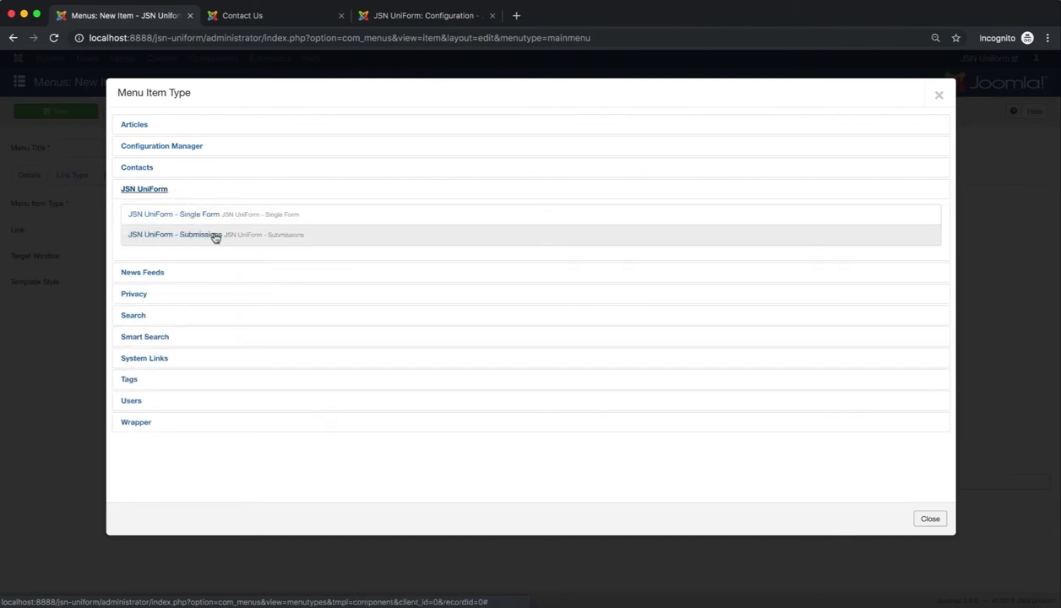
{"action": "left_click", "coordinate": [216, 237]}
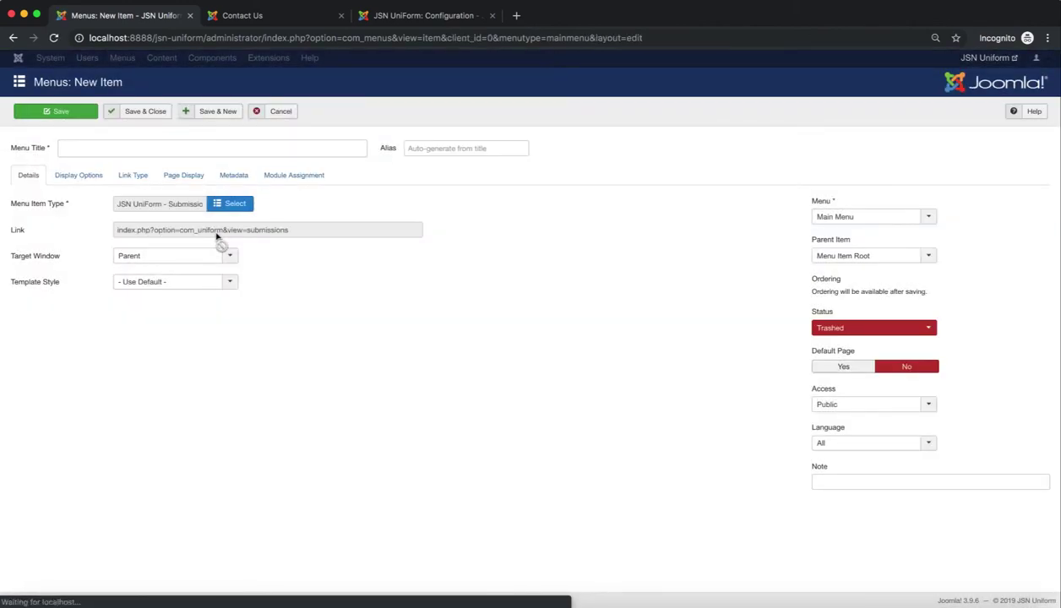
- Publish the menu item with title 'Submission' and save it
{"action": "left_click", "coordinate": [897, 330]}
{"action": "left_click", "coordinate": [868, 342]}
{"action": "left_click", "coordinate": [211, 149]}
{"action": "type", "text": "Submission"}
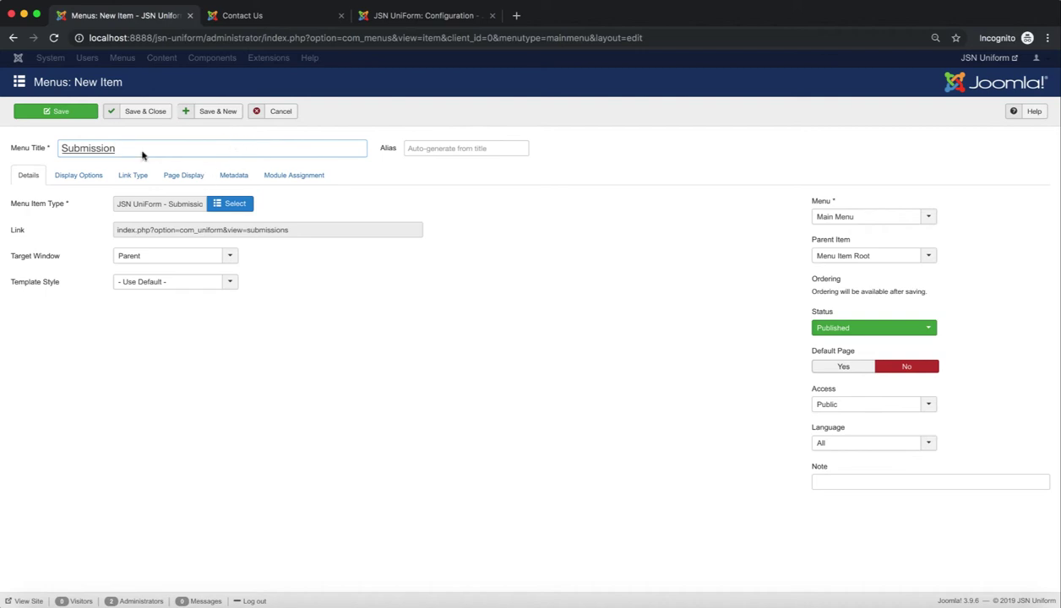
{"action": "left_click", "coordinate": [84, 114]}
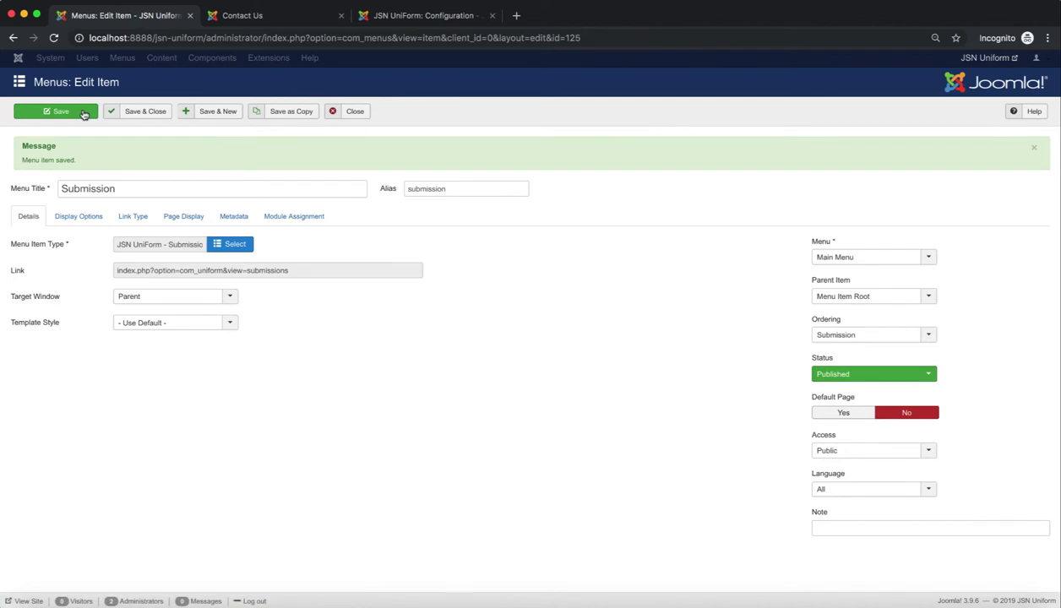
{"action": "left_click", "coordinate": [82, 221]}
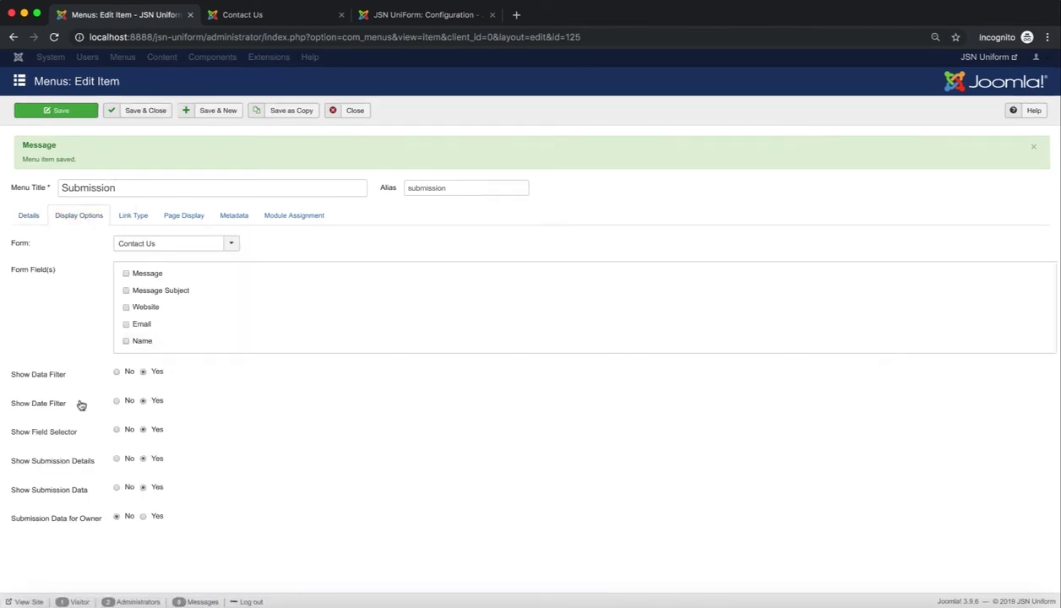
- Show Message, Message Subject, Website, Email and Name, enable Submission Data for Owner, and save
{"action": "left_click", "coordinate": [125, 274]}
{"action": "left_click", "coordinate": [127, 291]}
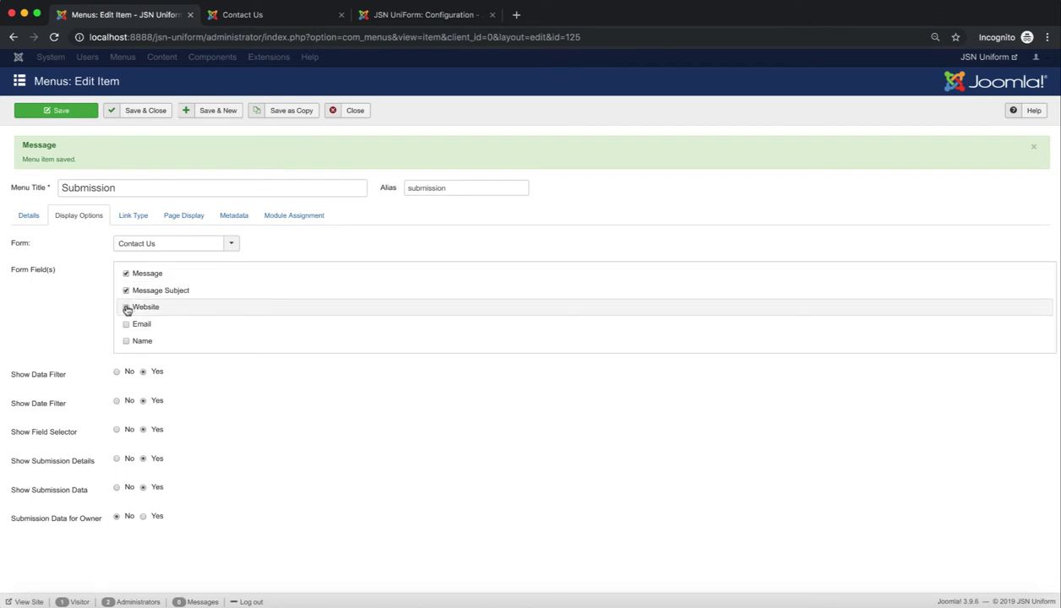
{"action": "left_click", "coordinate": [127, 308]}
{"action": "left_click", "coordinate": [127, 325]}
{"action": "left_click", "coordinate": [127, 341]}
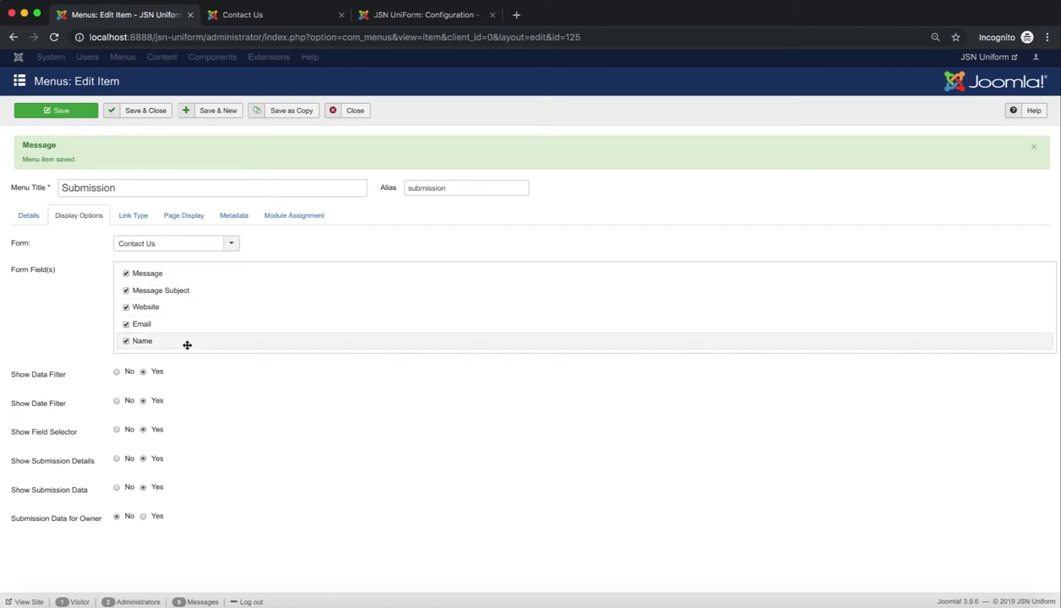
{"action": "mouse_move", "coordinate": [175, 342]}
{"action": "left_mouse_down"}
{"action": "mouse_move", "coordinate": [180, 310]}
{"action": "mouse_move", "coordinate": [180, 324]}
{"action": "left_mouse_up"}
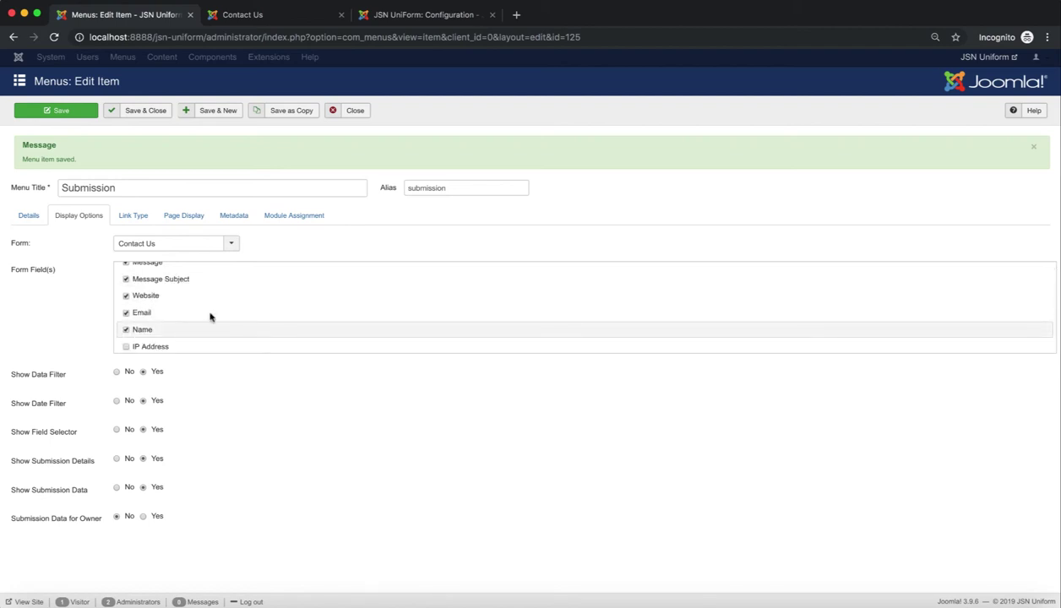
{"action": "scroll", "coordinate": [186, 309], "scroll_direction": "up", "scroll_amount": 1}
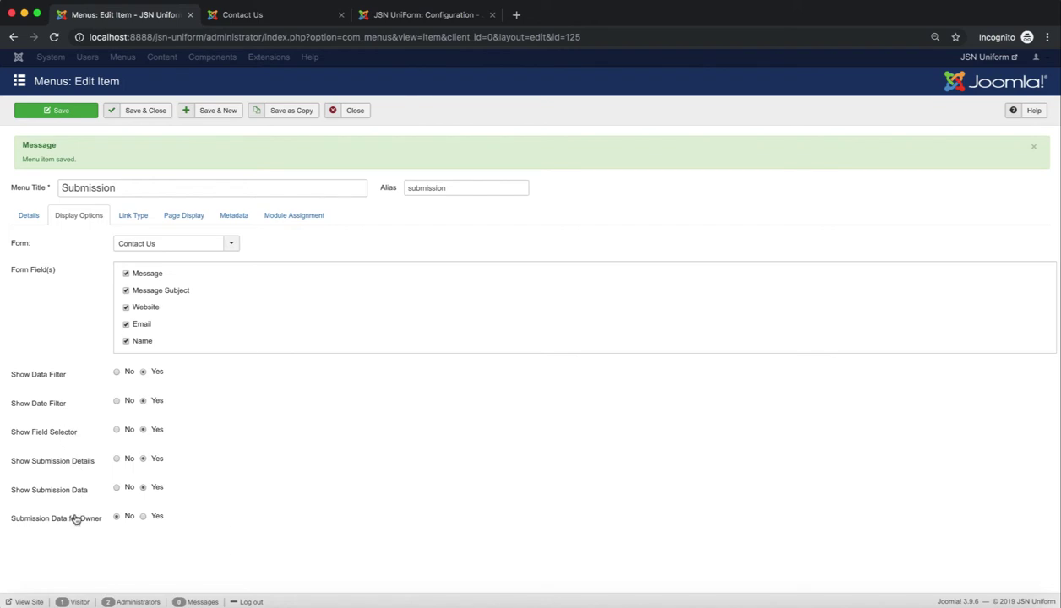
{"action": "left_click", "coordinate": [143, 520]}
{"action": "left_click", "coordinate": [86, 116]}
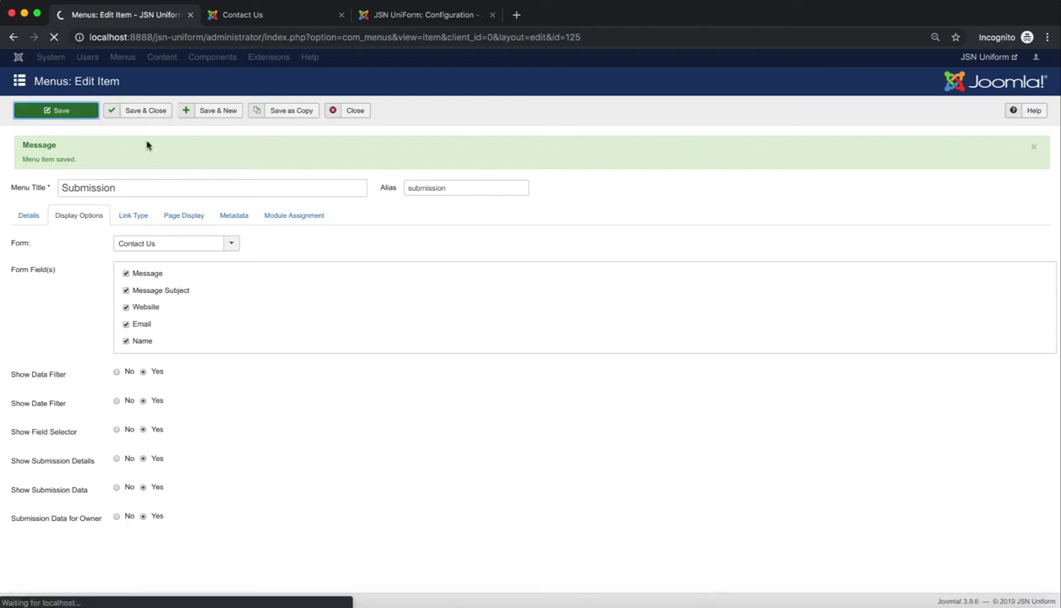
{"action": "left_click", "coordinate": [34, 224]}
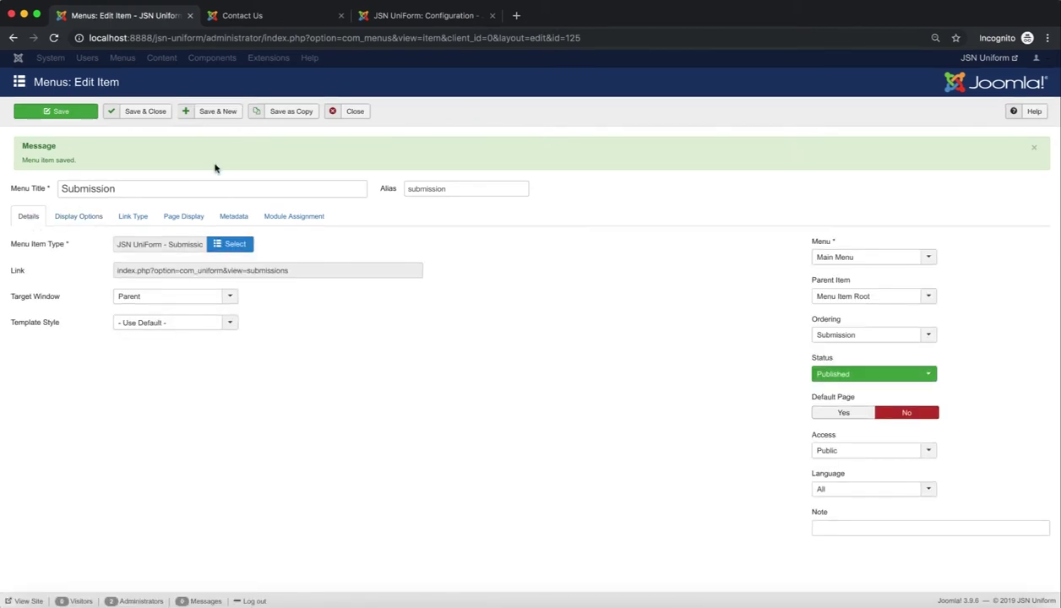
- Reload the front-end Contact Us page and log in with the saved credentials
{"action": "left_click", "coordinate": [320, 19]}
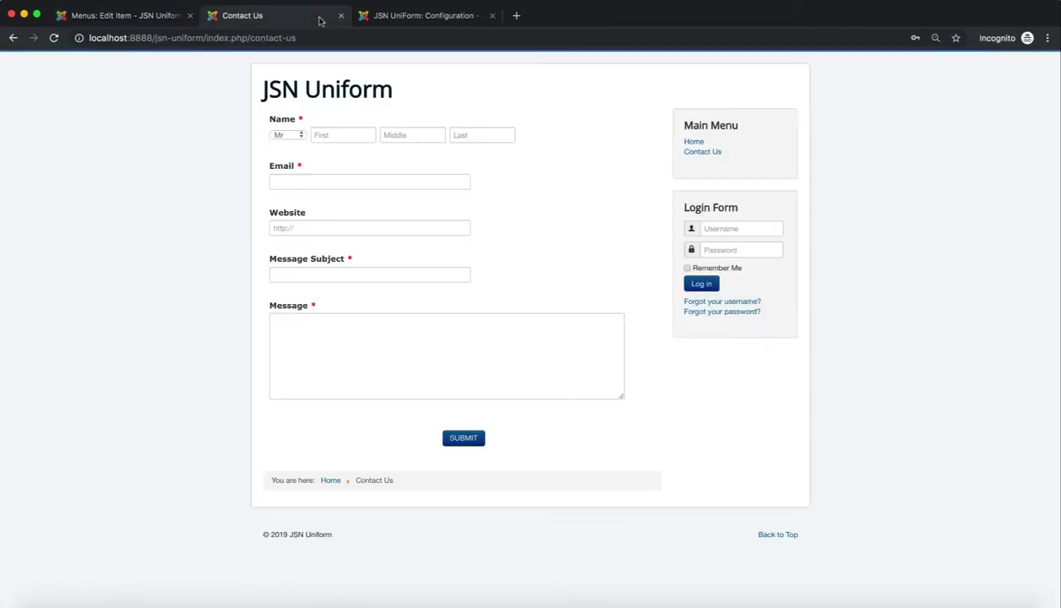
{"action": "left_click", "coordinate": [54, 38]}
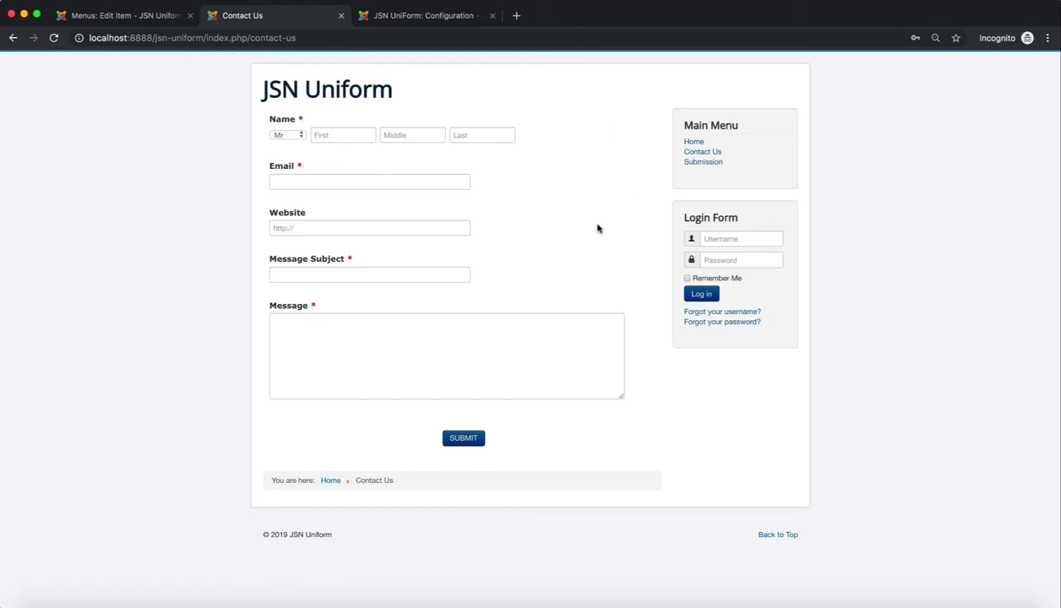
{"action": "left_click", "coordinate": [734, 239]}
{"action": "left_click", "coordinate": [772, 265]}
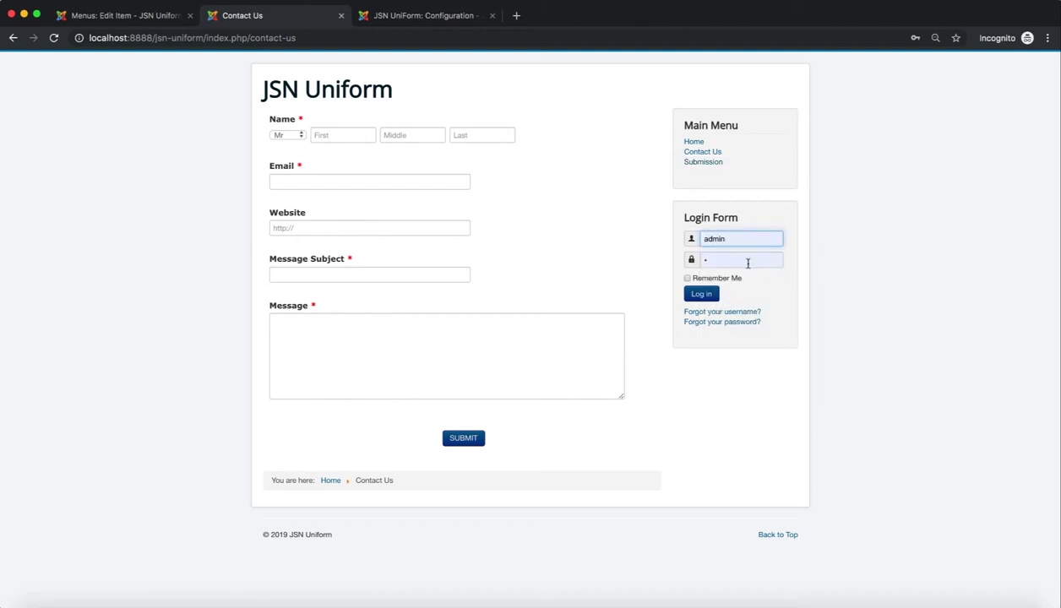
{"action": "left_click", "coordinate": [705, 297]}
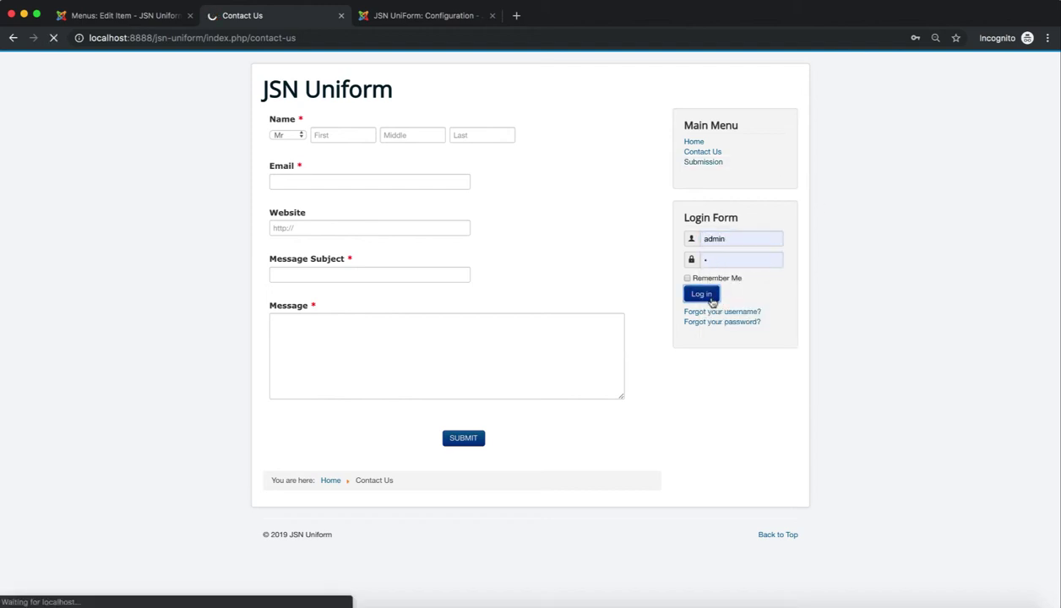
- Fill in the test name, email, website, subject 'Test' and message 'Test', then submit
{"action": "left_click", "coordinate": [329, 135]}
{"action": "type", "text": "test"}
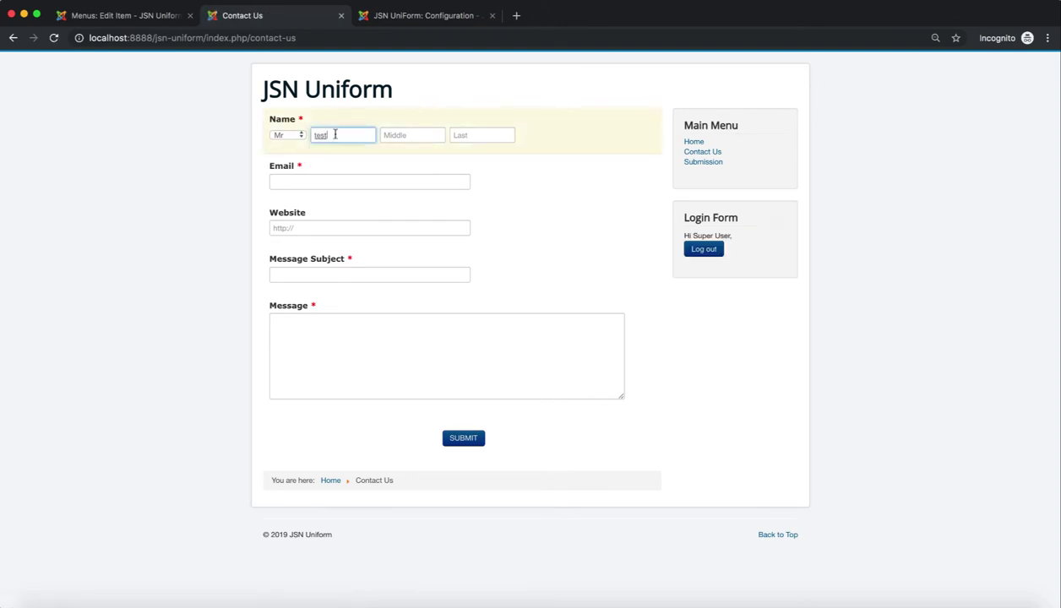
{"action": "left_click", "coordinate": [479, 135]}
{"action": "type", "text": "03"}
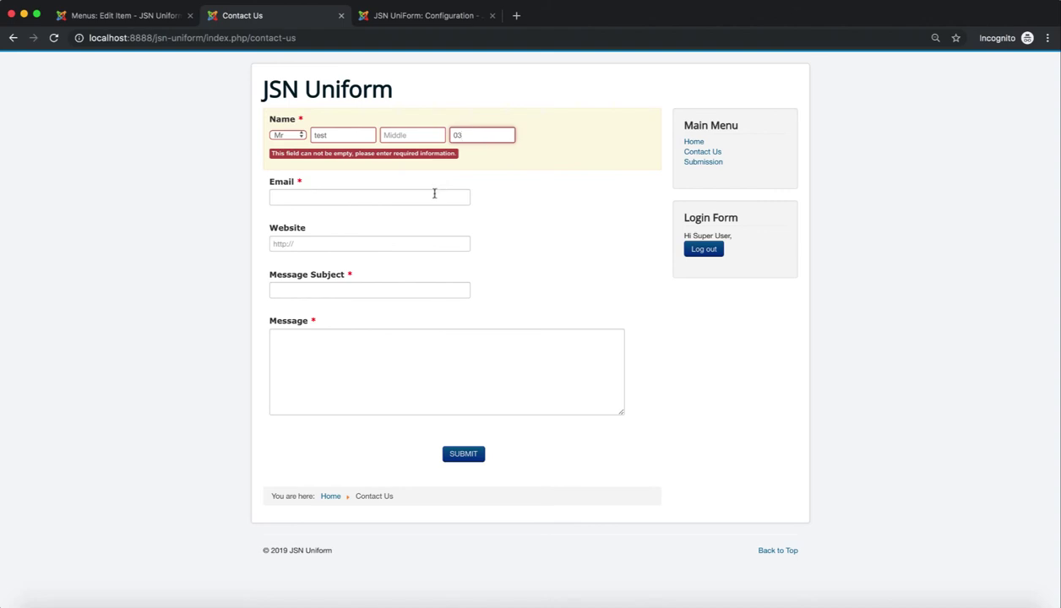
{"action": "left_click", "coordinate": [435, 194]}
{"action": "type", "text": "test03@"}
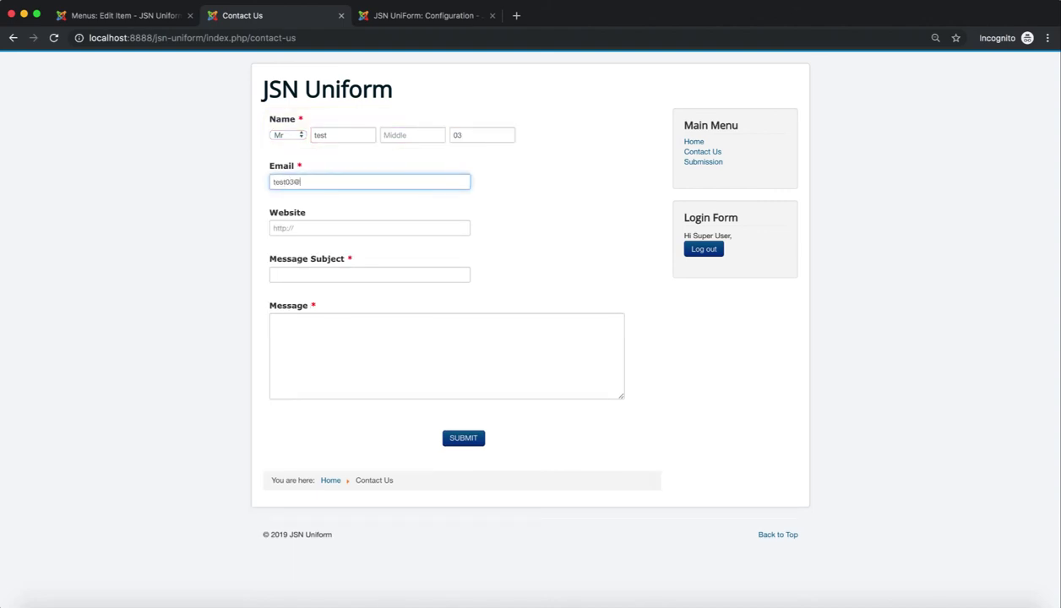
{"action": "type", "text": "joomlashine.com"}
{"action": "left_click", "coordinate": [419, 224]}
{"action": "type", "text": "joomlashine.co"}
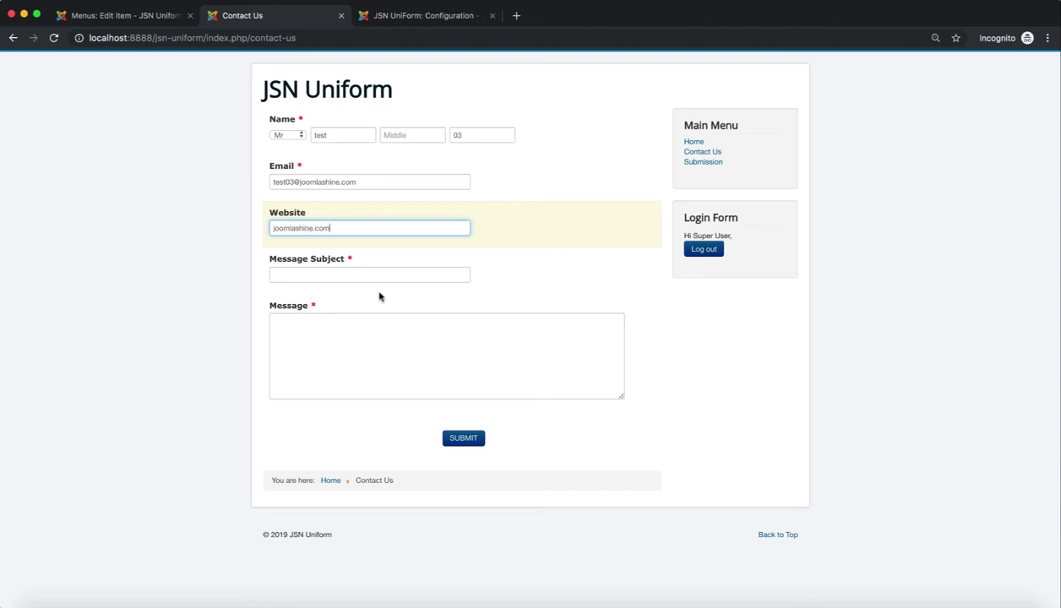
{"action": "left_click", "coordinate": [377, 277]}
{"action": "type", "text": "Test"}
{"action": "left_click", "coordinate": [362, 348]}
{"action": "type", "text": "Tes"}
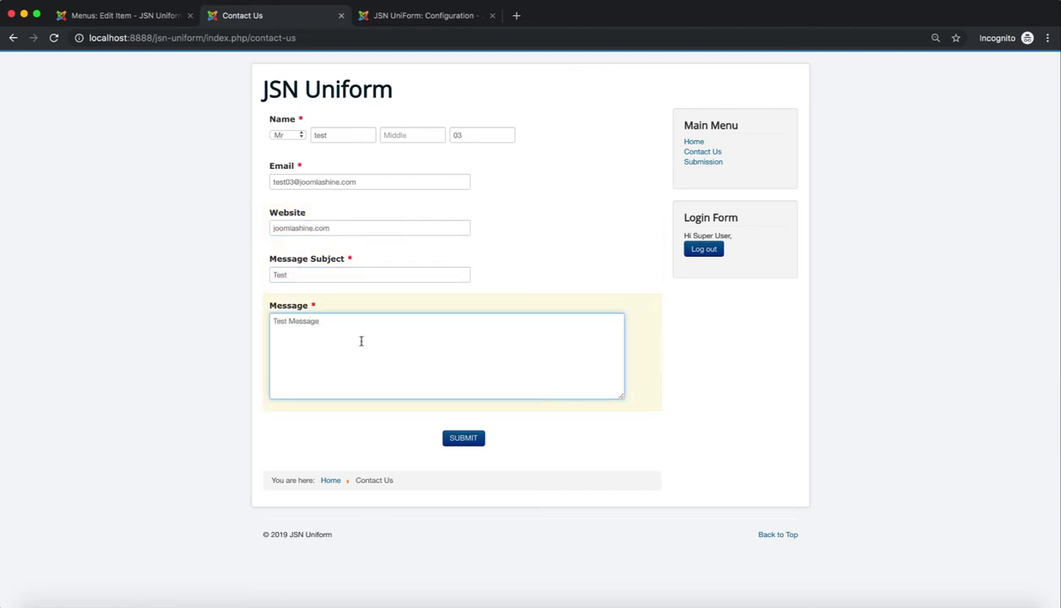
{"action": "left_click", "coordinate": [475, 441]}
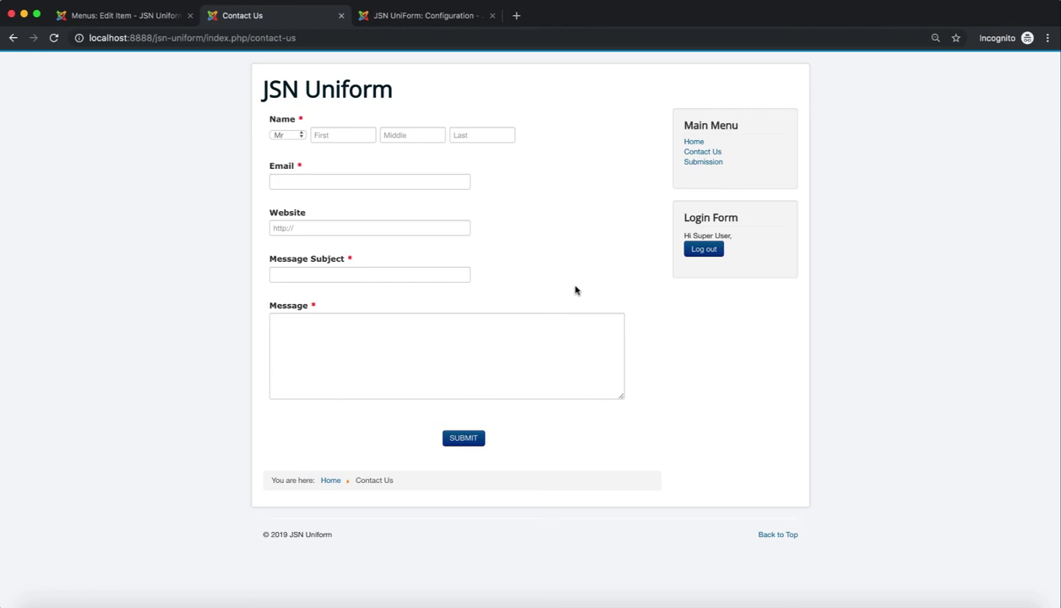
- Open Mr test 03's entry from the Submission page and view its submission data
{"action": "left_click", "coordinate": [749, 164]}
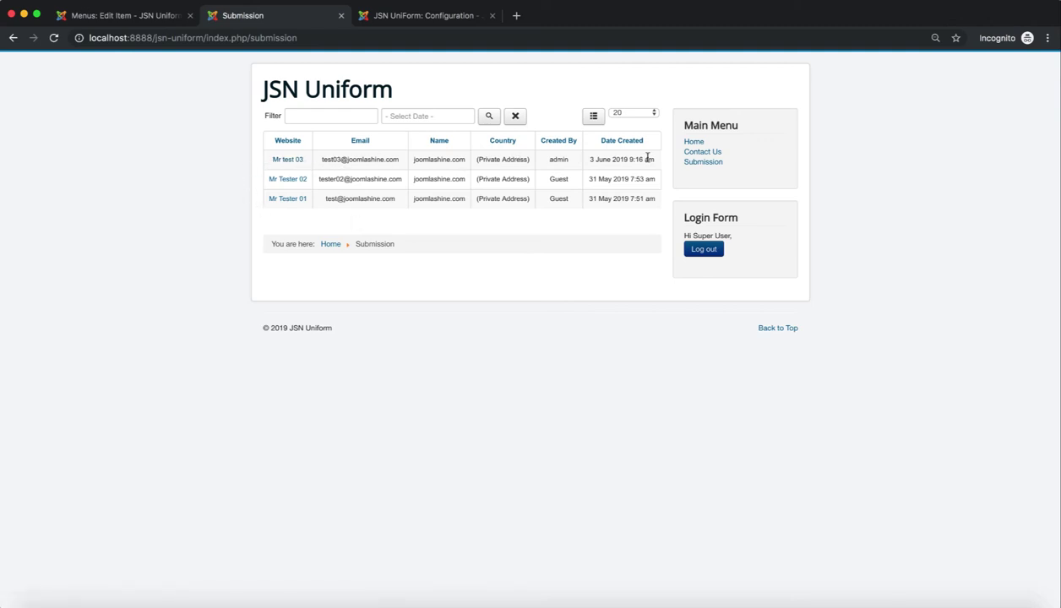
{"action": "left_click", "coordinate": [288, 159]}
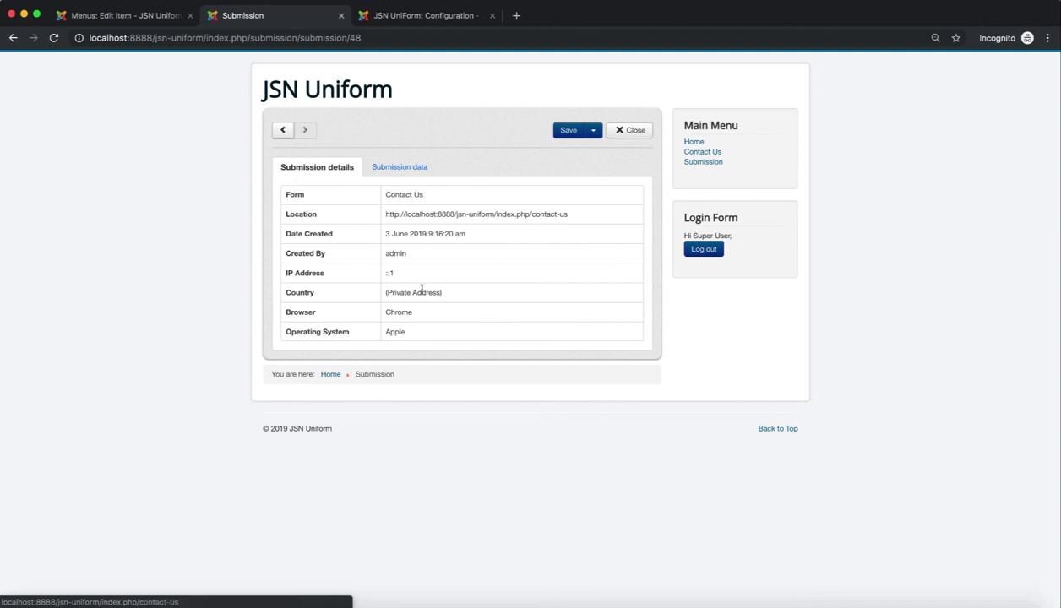
{"action": "left_click", "coordinate": [424, 169]}
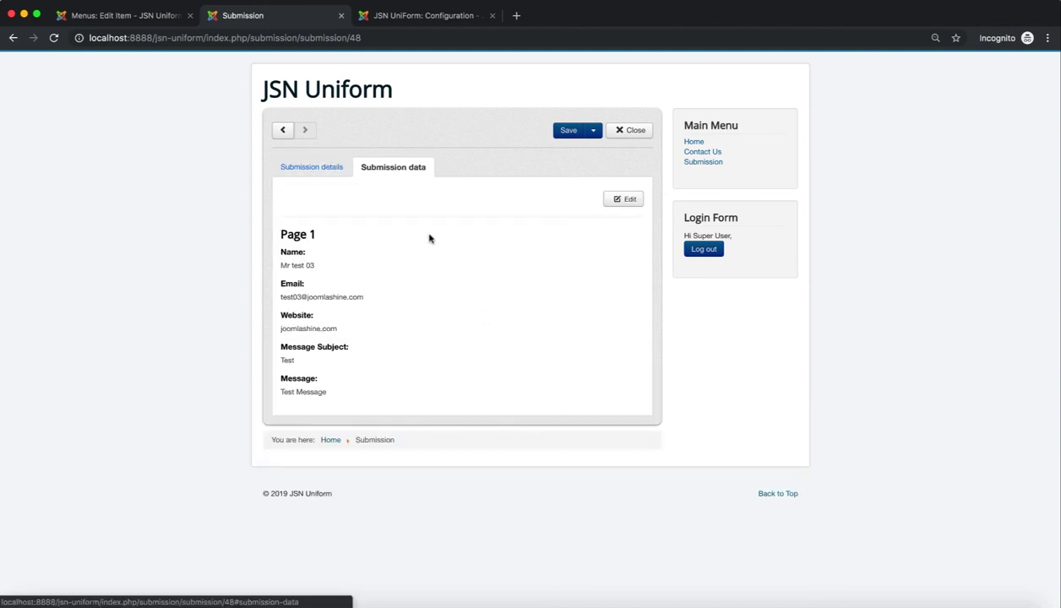